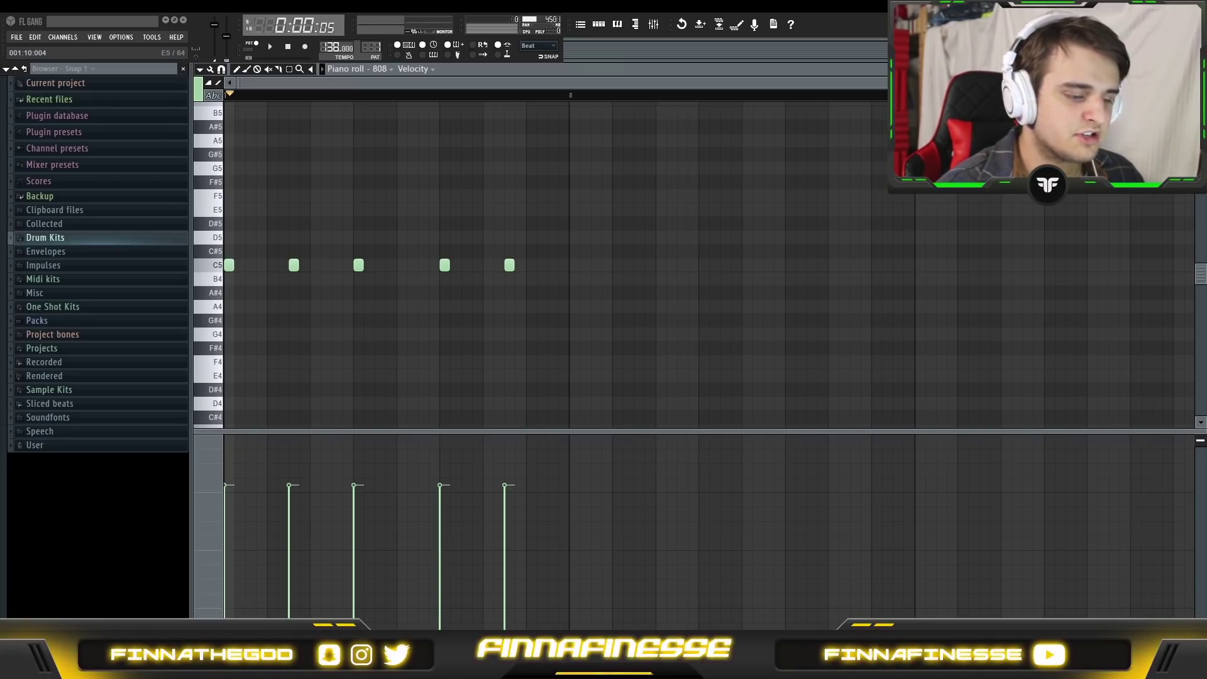
- Delete the first of the two adjacent C5 notes shortly before the bar line in the piano roll
{"action": "key", "text": "F6"}
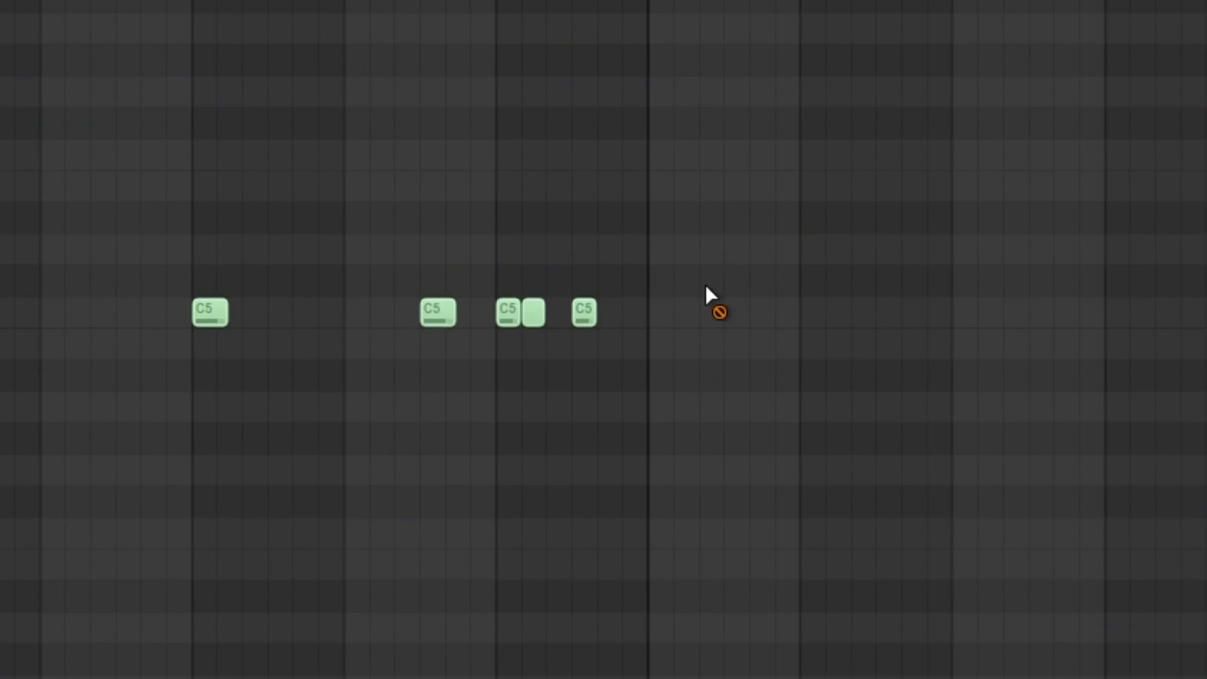
{"action": "right_click", "coordinate": [508, 312]}
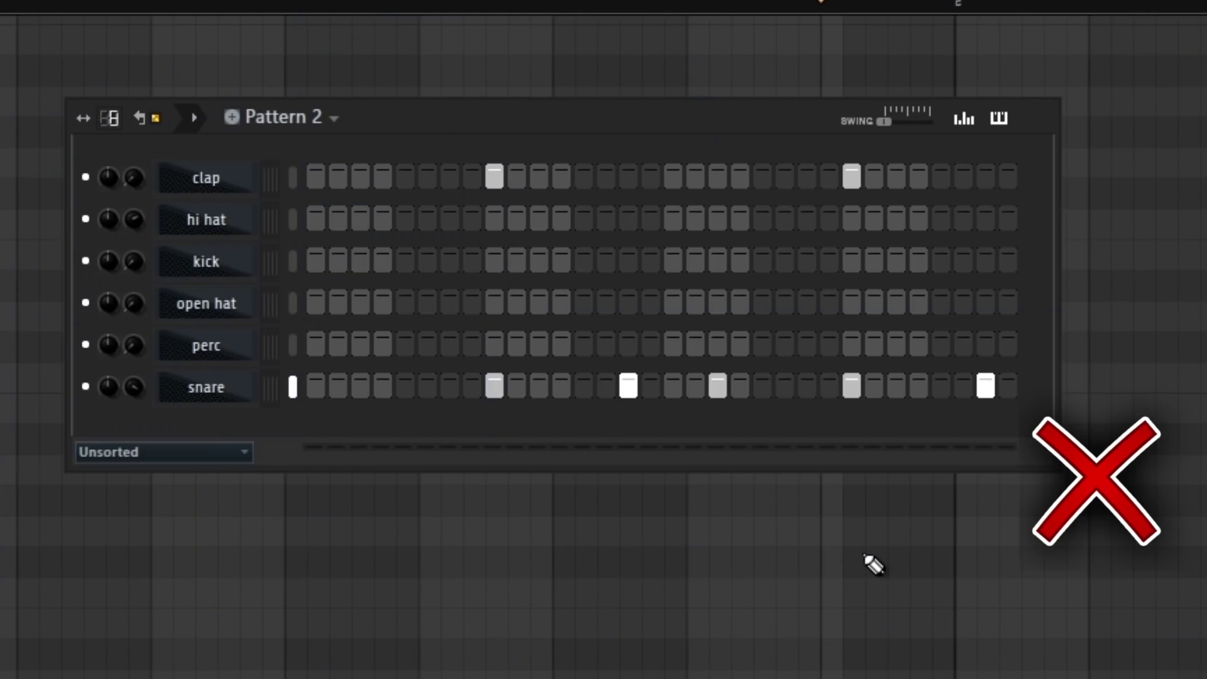
- Remove the snare hits on steps 9 and 25 of Pattern 2 and open the hi hat channel's settings
{"action": "right_click", "coordinate": [494, 386]}
{"action": "right_click", "coordinate": [852, 386]}
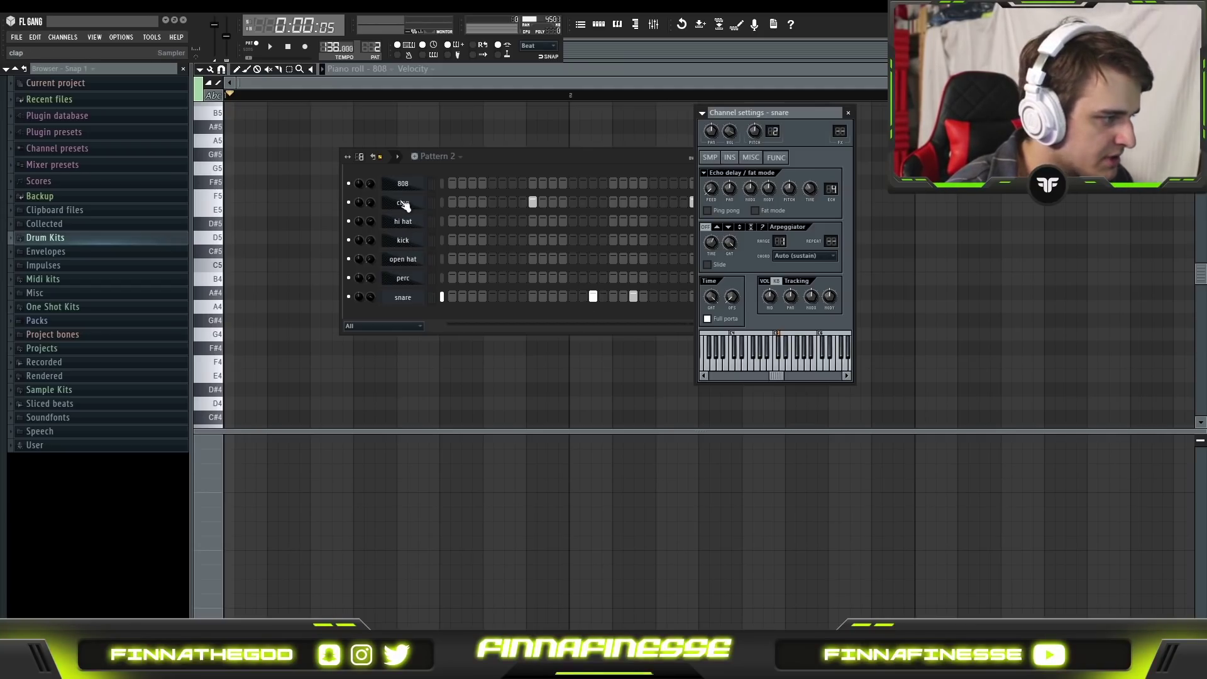
{"action": "left_click", "coordinate": [403, 221]}
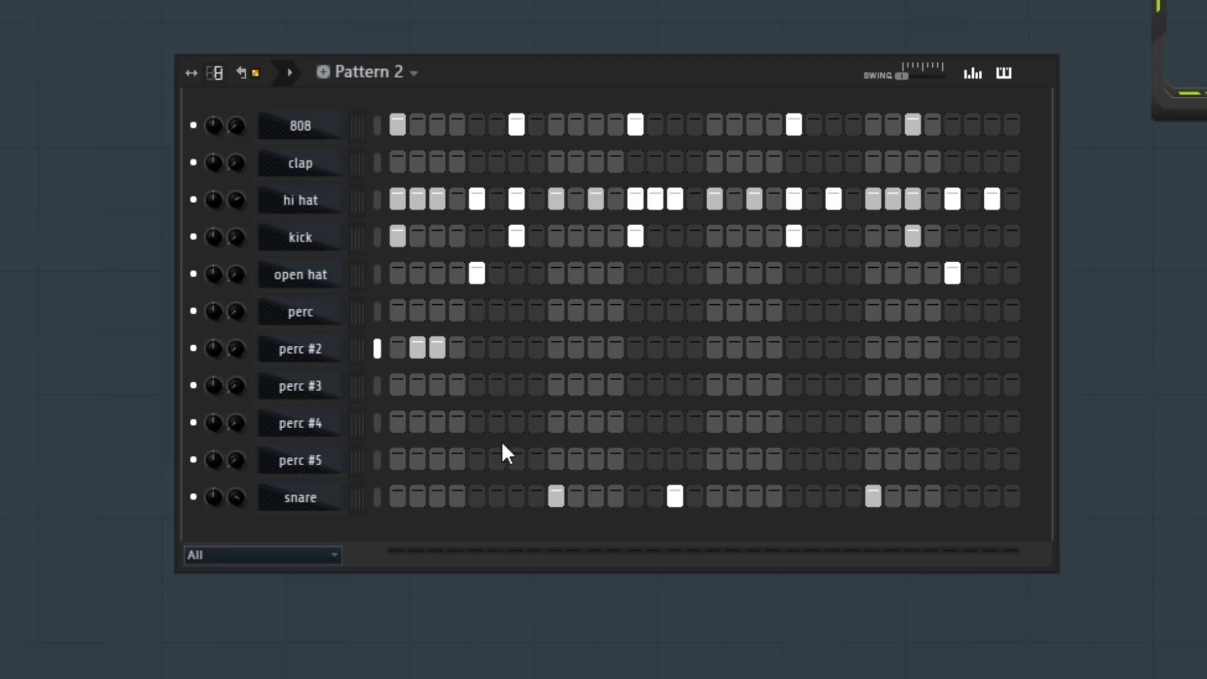
- Scatter single hits across the perc, perc #2, perc #3, perc #4 and perc #5 rows of Pattern 2
{"action": "left_click", "coordinate": [576, 385]}
{"action": "left_click", "coordinate": [616, 423]}
{"action": "left_click", "coordinate": [695, 347]}
{"action": "left_click", "coordinate": [754, 460]}
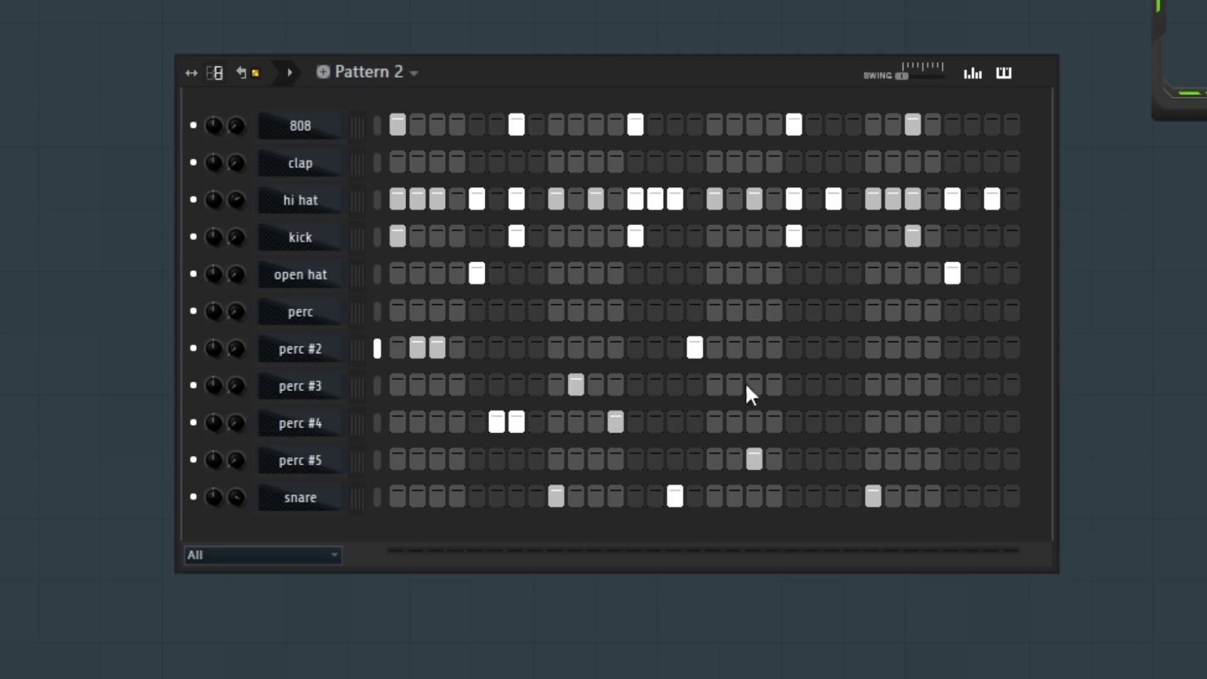
{"action": "left_click", "coordinate": [833, 385]}
{"action": "left_click", "coordinate": [457, 311]}
{"action": "left_click", "coordinate": [397, 311]}
{"action": "left_click", "coordinate": [418, 460]}
{"action": "left_click", "coordinate": [536, 348]}
{"action": "left_click", "coordinate": [715, 422]}
{"action": "left_click", "coordinate": [893, 422]}
{"action": "left_click", "coordinate": [892, 348]}
{"action": "left_click", "coordinate": [972, 348]}
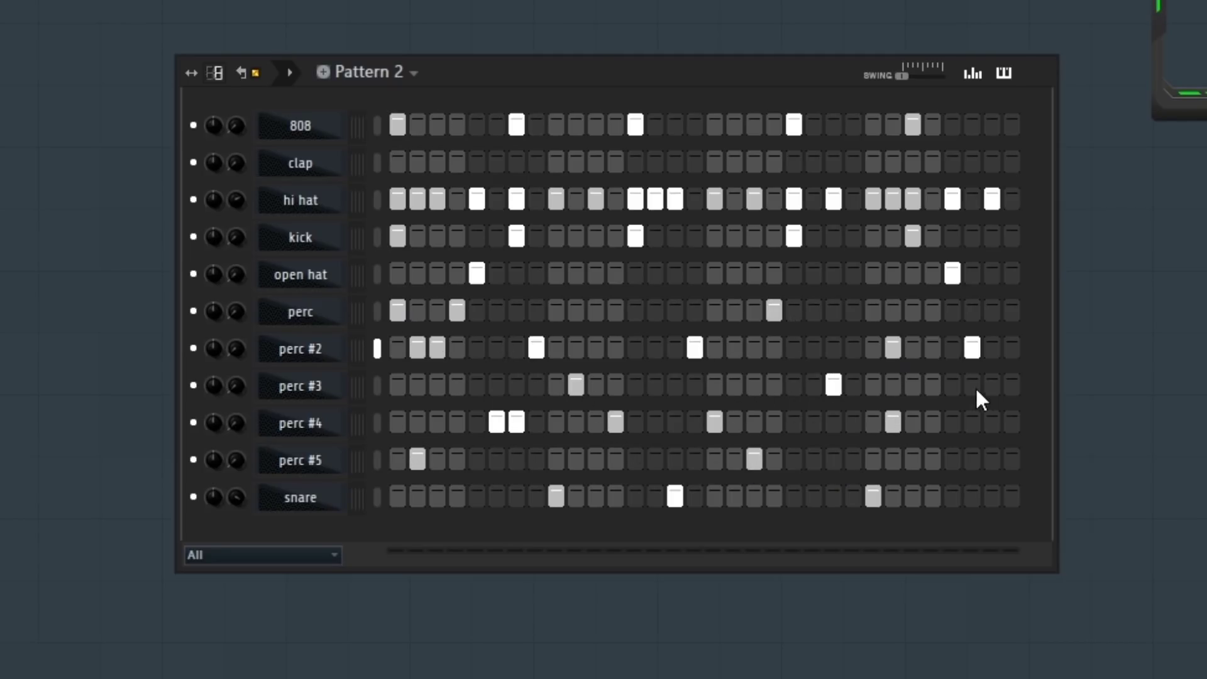
- Paint runs of extra hits across the five perc rows, filling perc #3 and perc #4 over nearly the whole pattern
{"action": "left_click_drag", "start_coordinate": [556, 459], "coordinate": [814, 460]}
{"action": "left_click_drag", "start_coordinate": [595, 310], "coordinate": [735, 310]}
{"action": "left_click_drag", "start_coordinate": [814, 348], "coordinate": [834, 348]}
{"action": "left_click_drag", "start_coordinate": [913, 310], "coordinate": [932, 311]}
{"action": "left_click_drag", "start_coordinate": [755, 385], "coordinate": [656, 385]}
{"action": "left_click_drag", "start_coordinate": [517, 460], "coordinate": [437, 460]}
{"action": "left_click_drag", "start_coordinate": [536, 311], "coordinate": [576, 311]}
{"action": "left_click_drag", "start_coordinate": [636, 347], "coordinate": [794, 347]}
{"action": "left_click_drag", "start_coordinate": [1011, 385], "coordinate": [397, 385]}
{"action": "left_click_drag", "start_coordinate": [457, 422], "coordinate": [1012, 422]}
{"action": "left_click_drag", "start_coordinate": [398, 349], "coordinate": [359, 418]}
{"action": "left_click", "coordinate": [437, 421]}
{"action": "left_click_drag", "start_coordinate": [397, 459], "coordinate": [873, 459]}
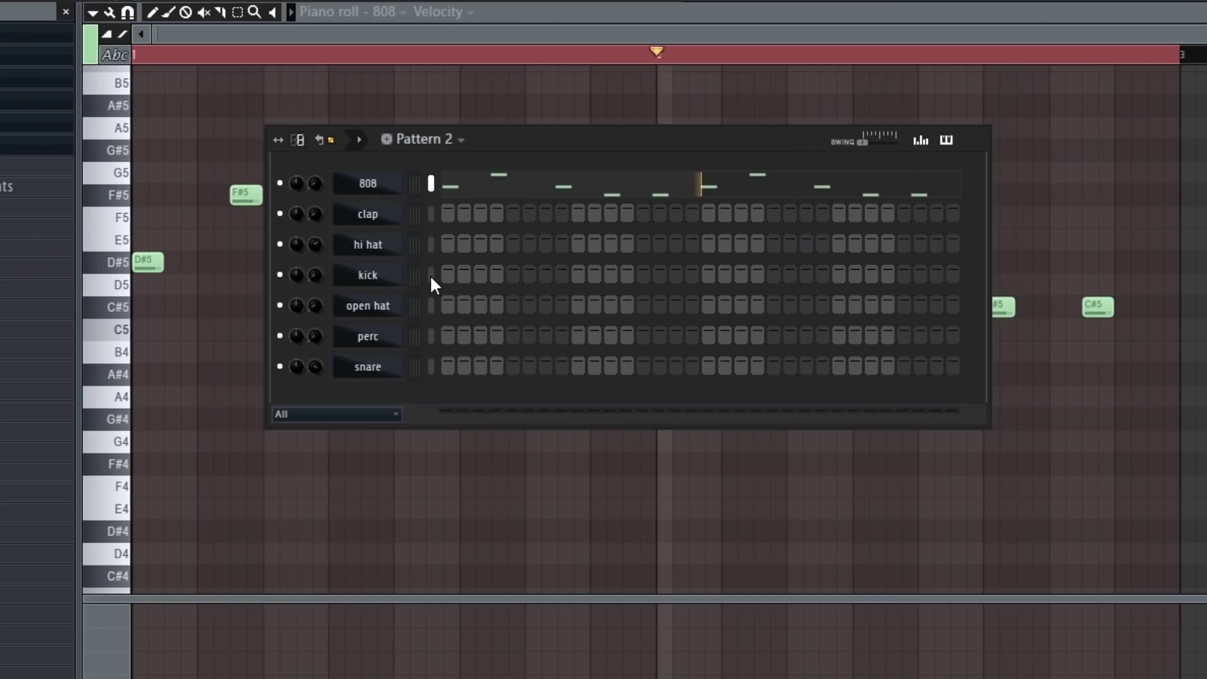
- Paste the 808 notes into the kick channel and flatten all of the pasted notes to C5
{"action": "left_click", "coordinate": [431, 275]}
{"action": "key", "text": "ctrl+v"}
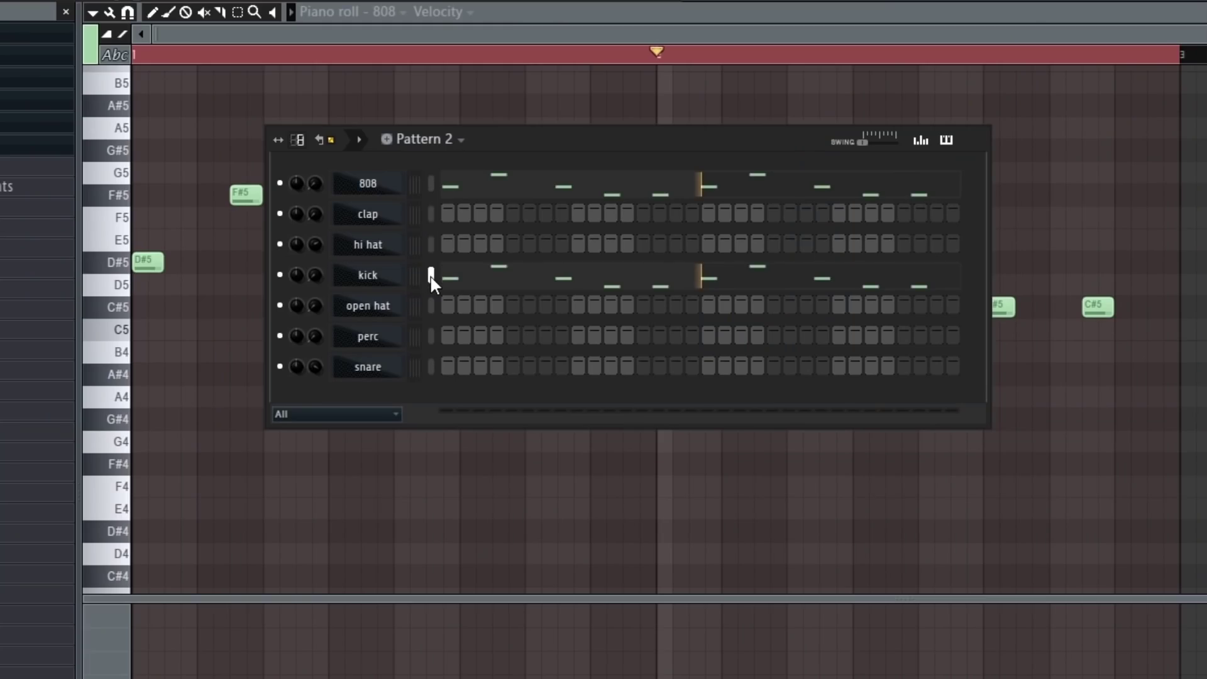
{"action": "left_click", "coordinate": [467, 276]}
{"action": "scroll", "coordinate": [466, 275], "scroll_direction": "down", "scroll_amount": 2}
{"action": "key", "text": "ctrl+a"}
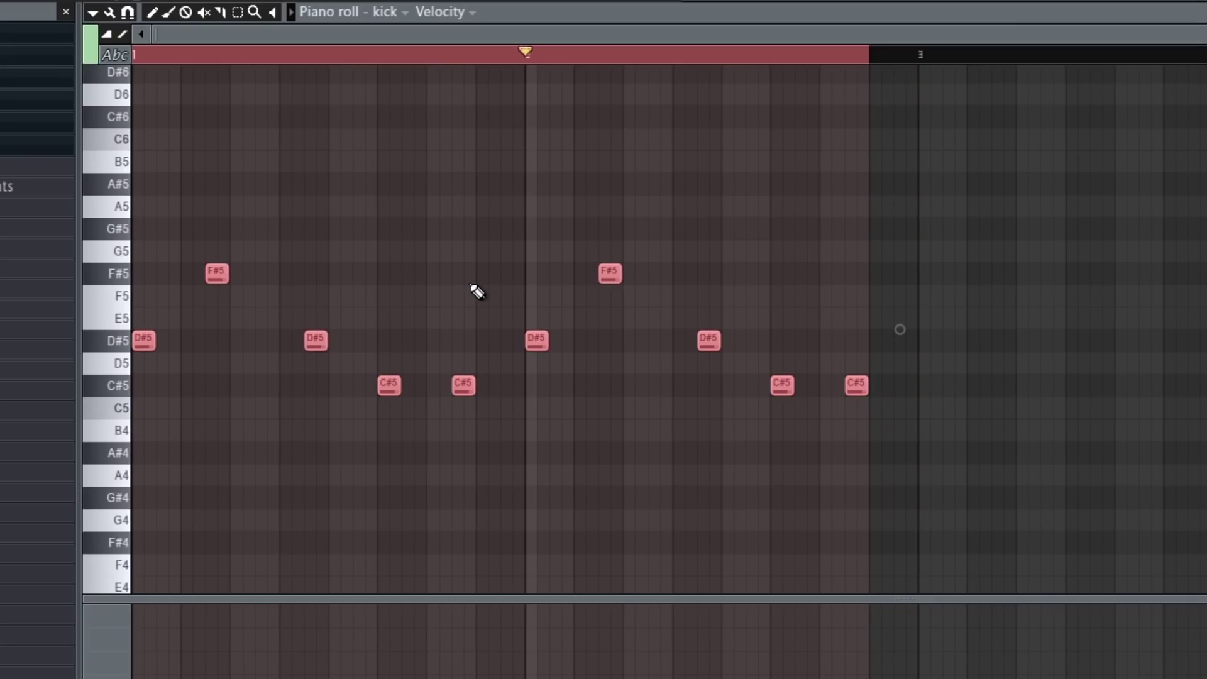
{"action": "key", "text": "alt+k"}
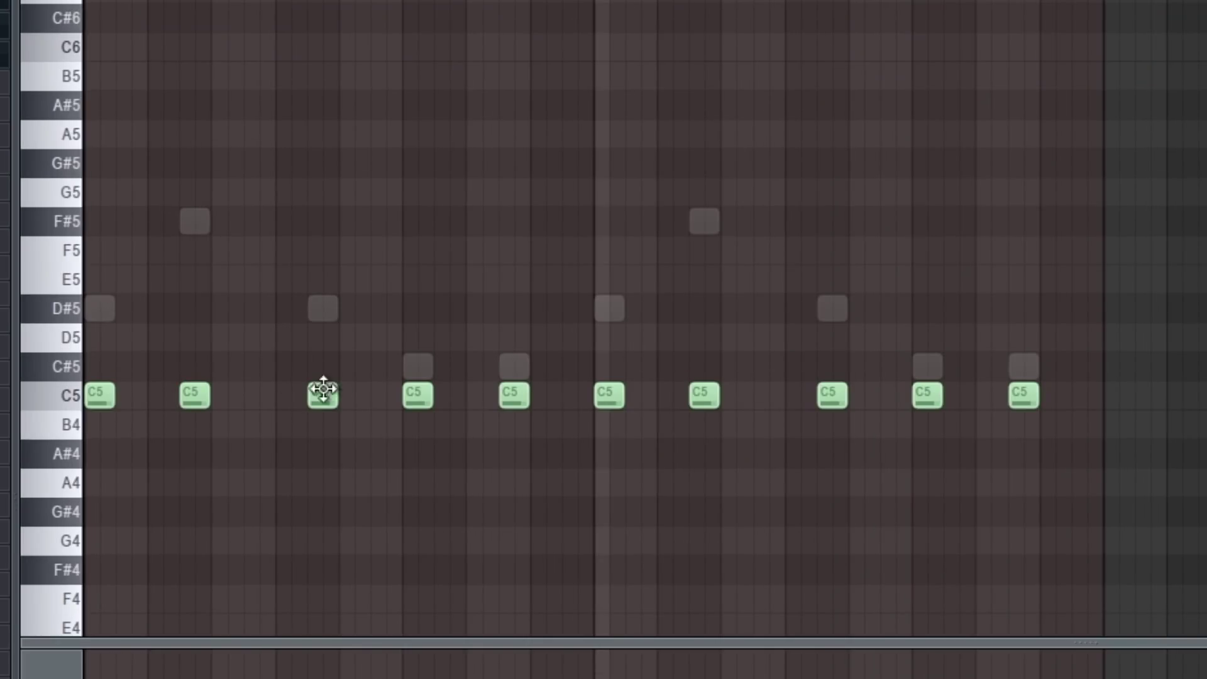
- Add an extra C5 kick note directly before the third kick of each bar
{"action": "left_click", "coordinate": [291, 408]}
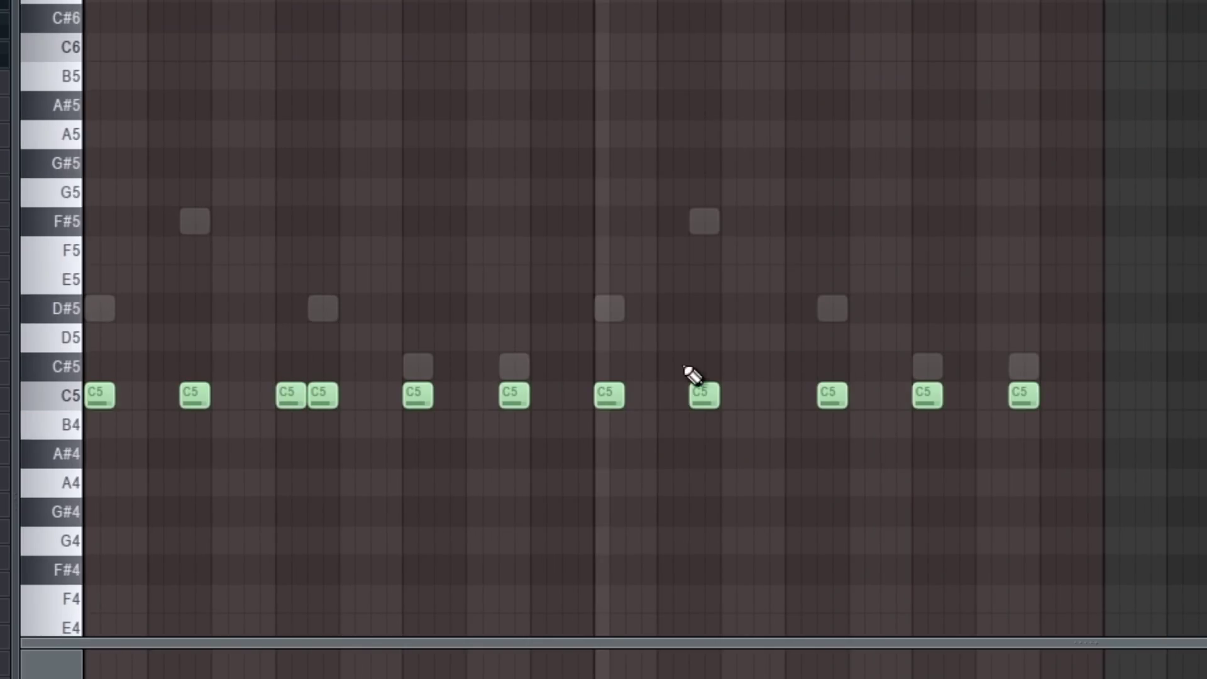
{"action": "left_click", "coordinate": [684, 409]}
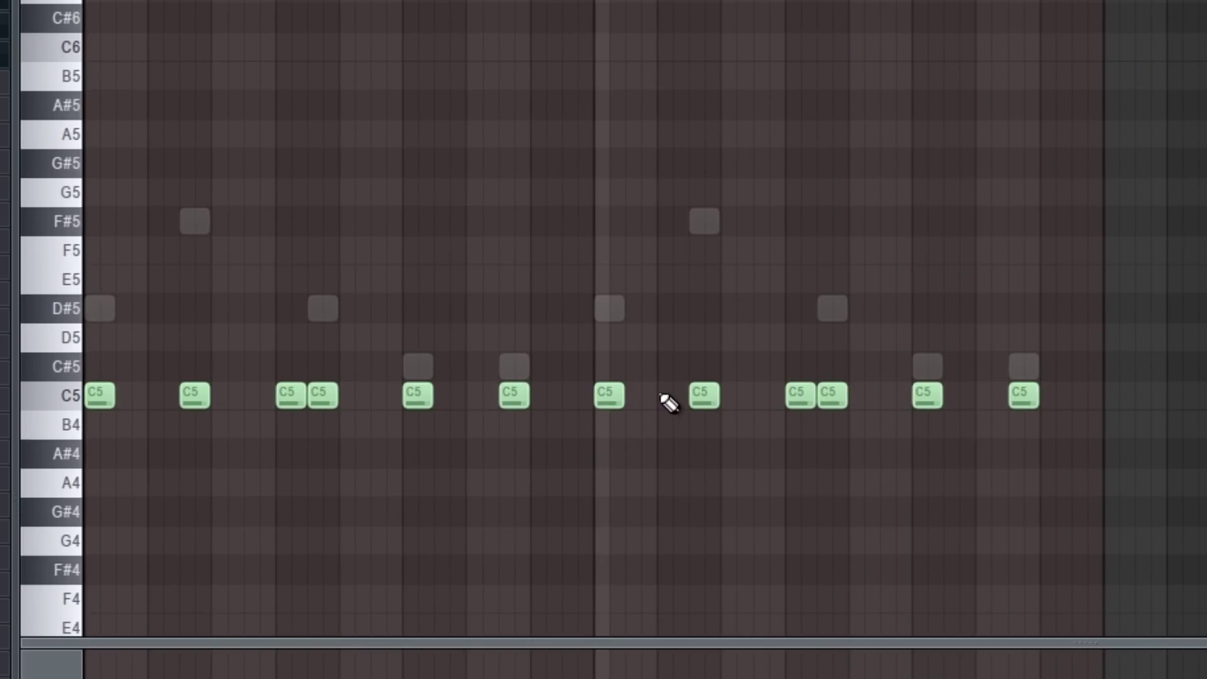
{"action": "left_click", "coordinate": [1026, 398]}
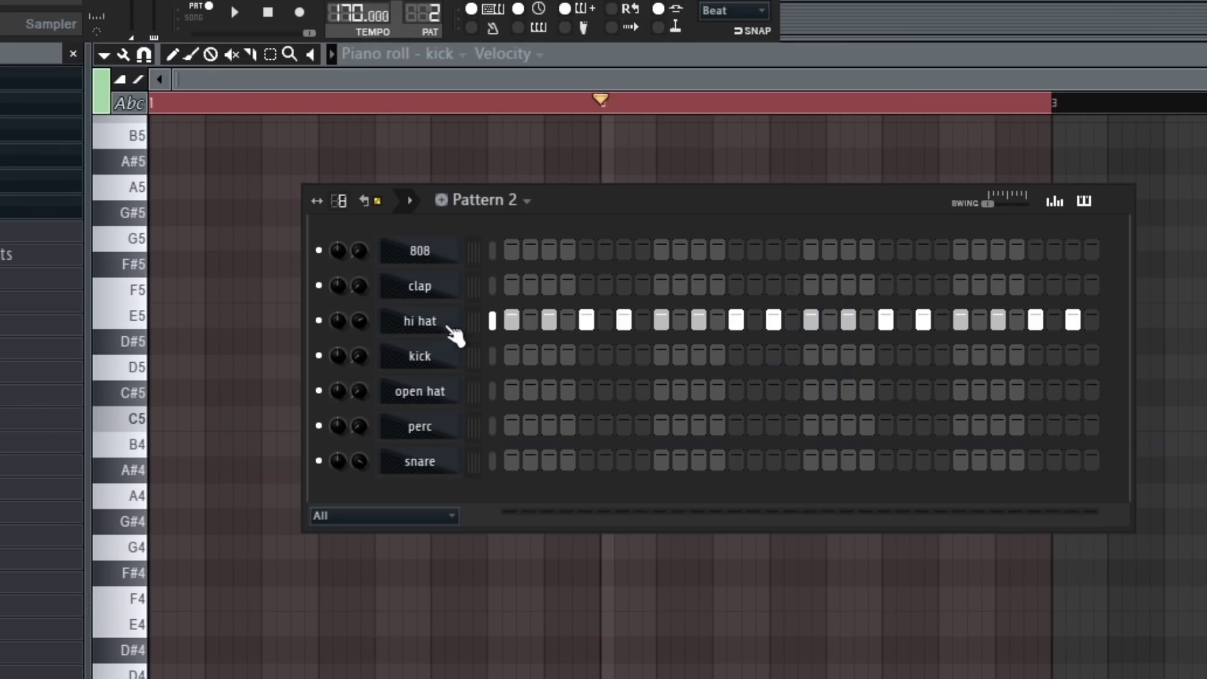
- Open the hi hat channel's notes in the piano roll, selecting and then deselecting all of them
{"action": "key", "text": "F7"}
{"action": "key", "text": "ctrl+a"}
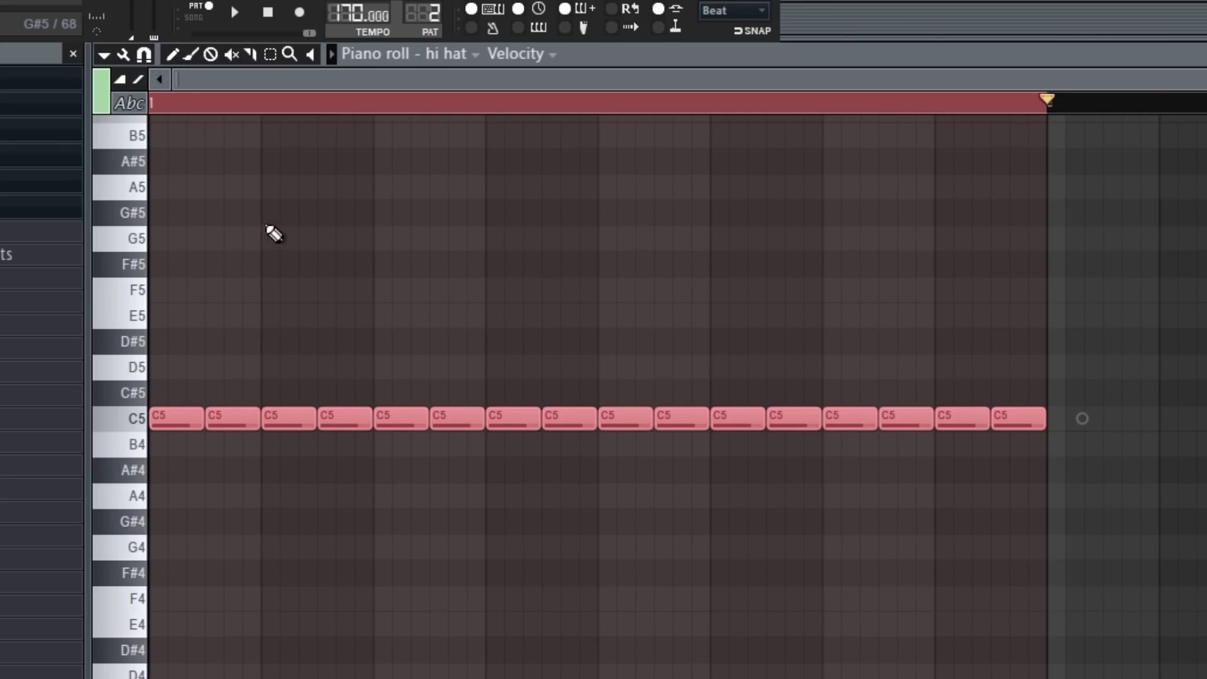
{"action": "left_click", "coordinate": [274, 226]}
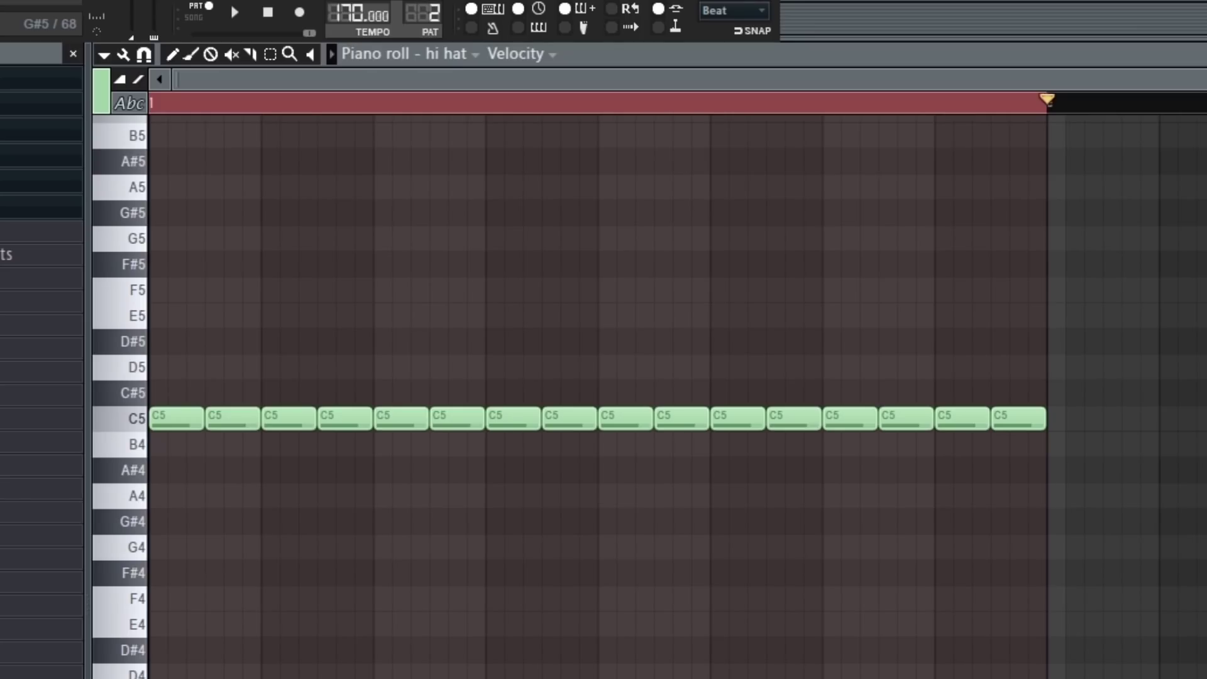
- Replace the second hi hat note with a roll of three equal short C5 notes
{"action": "left_click_drag", "start_coordinate": [283, 368], "coordinate": [320, 368]}
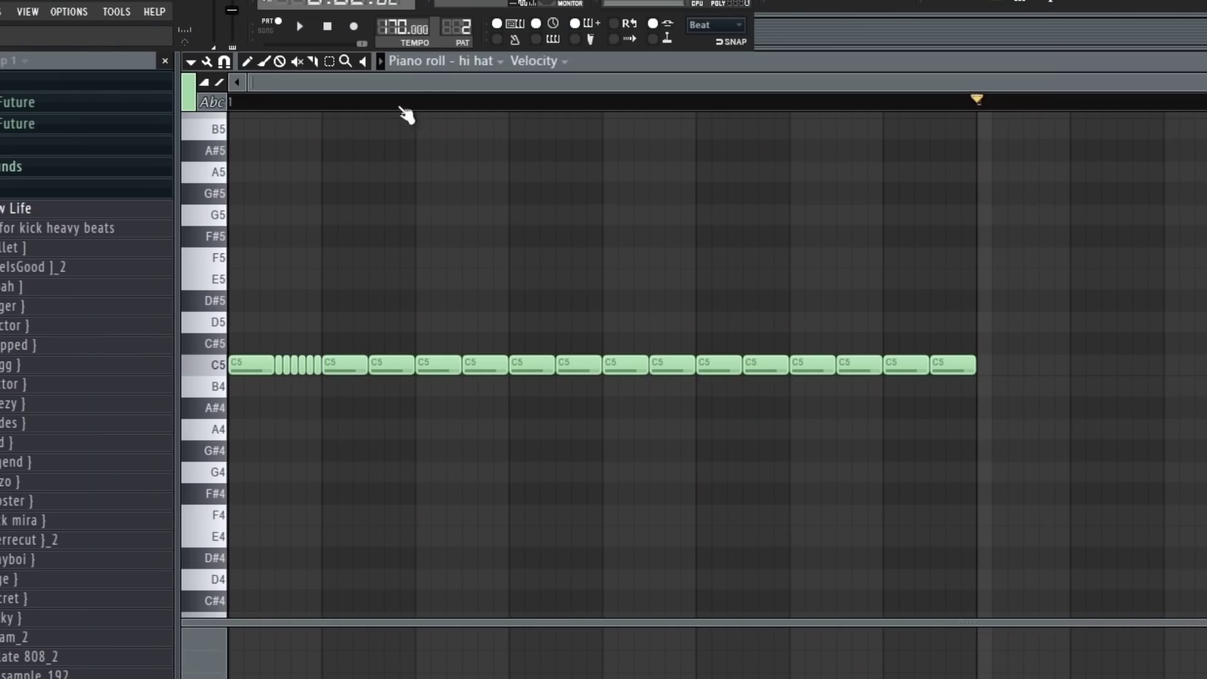
{"action": "left_click", "coordinate": [433, 102]}
{"action": "right_click", "coordinate": [434, 368]}
{"action": "left_click_drag", "start_coordinate": [423, 368], "coordinate": [457, 370]}
{"action": "left_click", "coordinate": [456, 369]}
{"action": "left_click_drag", "start_coordinate": [787, 369], "coordinate": [764, 368]}
{"action": "left_click", "coordinate": [778, 369]}
{"action": "left_click_drag", "start_coordinate": [880, 365], "coordinate": [850, 365]}
{"action": "left_click_drag", "start_coordinate": [859, 365], "coordinate": [875, 365]}
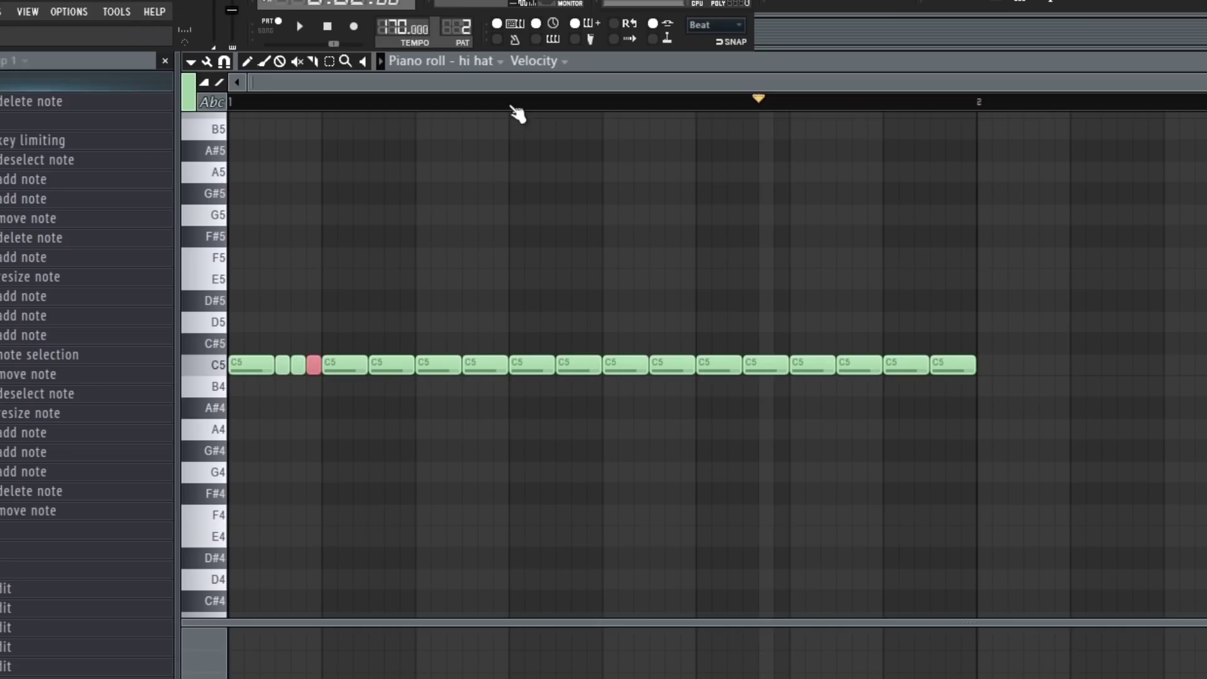
- Replace the seventh hi hat note with a roll of six short C5 notes and split the eleventh note in two
{"action": "left_click", "coordinate": [517, 102]}
{"action": "right_click", "coordinate": [532, 365]}
{"action": "left_click_drag", "start_coordinate": [512, 365], "coordinate": [554, 364]}
{"action": "left_click", "coordinate": [711, 102]}
{"action": "left_click_drag", "start_coordinate": [741, 365], "coordinate": [720, 365]}
{"action": "left_click", "coordinate": [731, 364]}
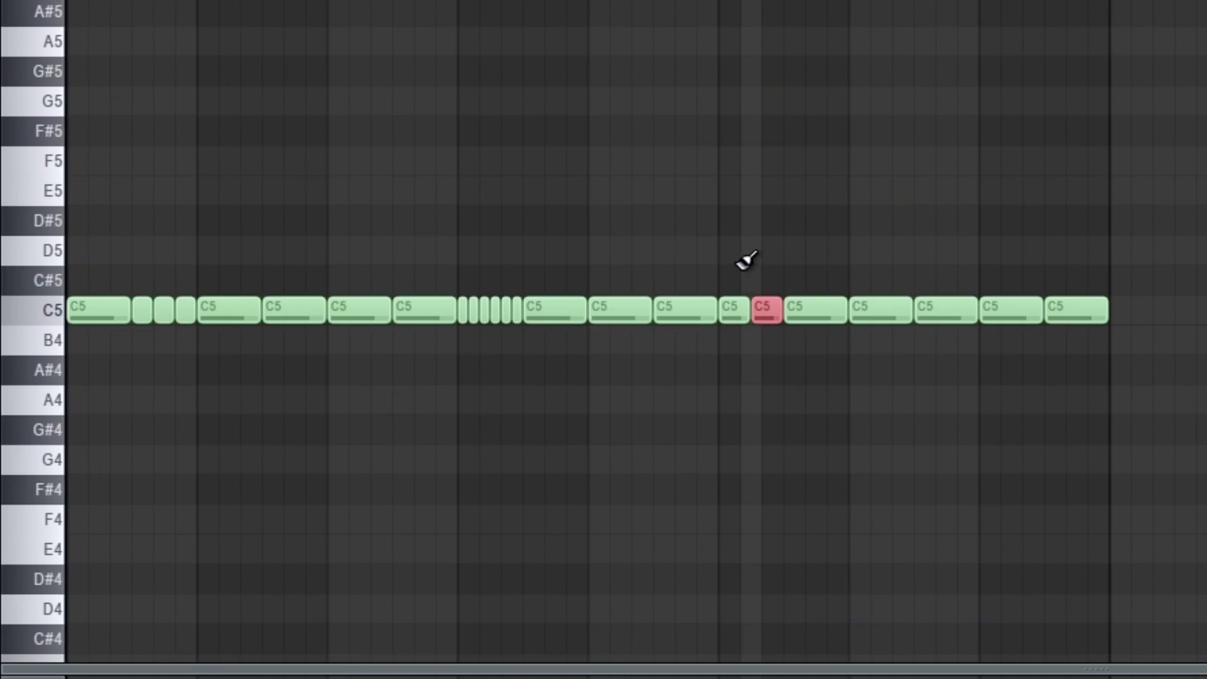
- Select the tenth hi hat note and apply Quick chop to it
{"action": "left_click", "coordinate": [695, 245]}
{"action": "left_click", "coordinate": [681, 310]}
{"action": "left_click", "coordinate": [658, 287]}
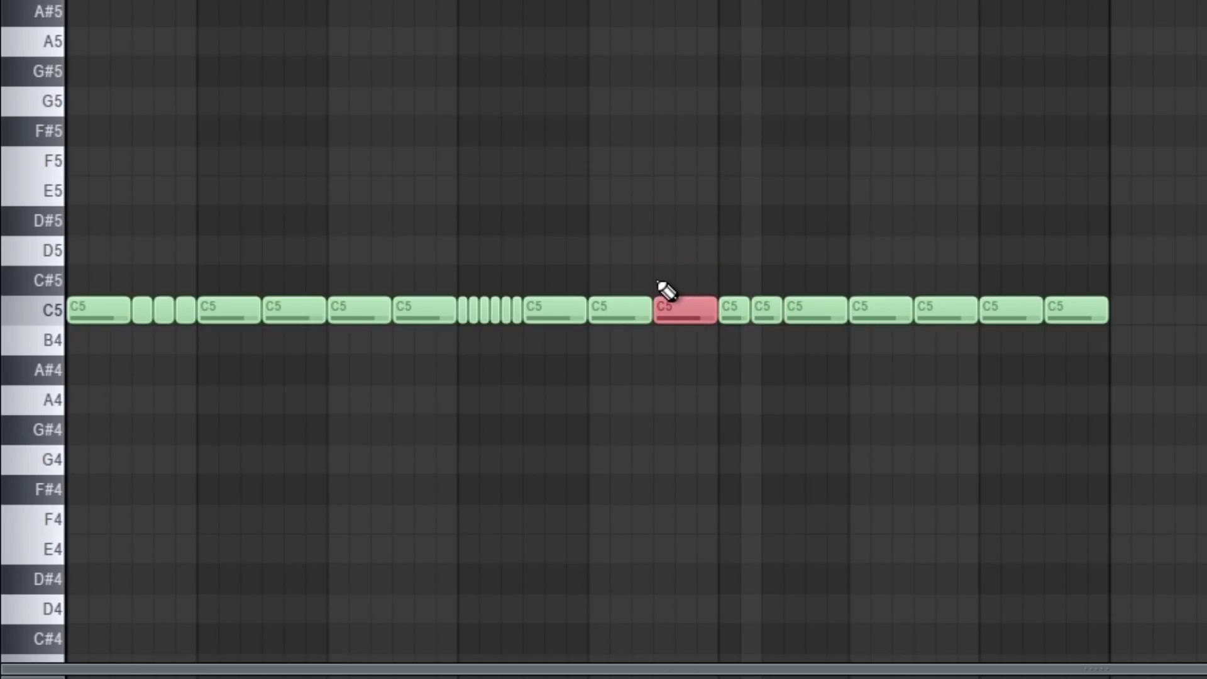
{"action": "key", "text": "ctrl+u"}
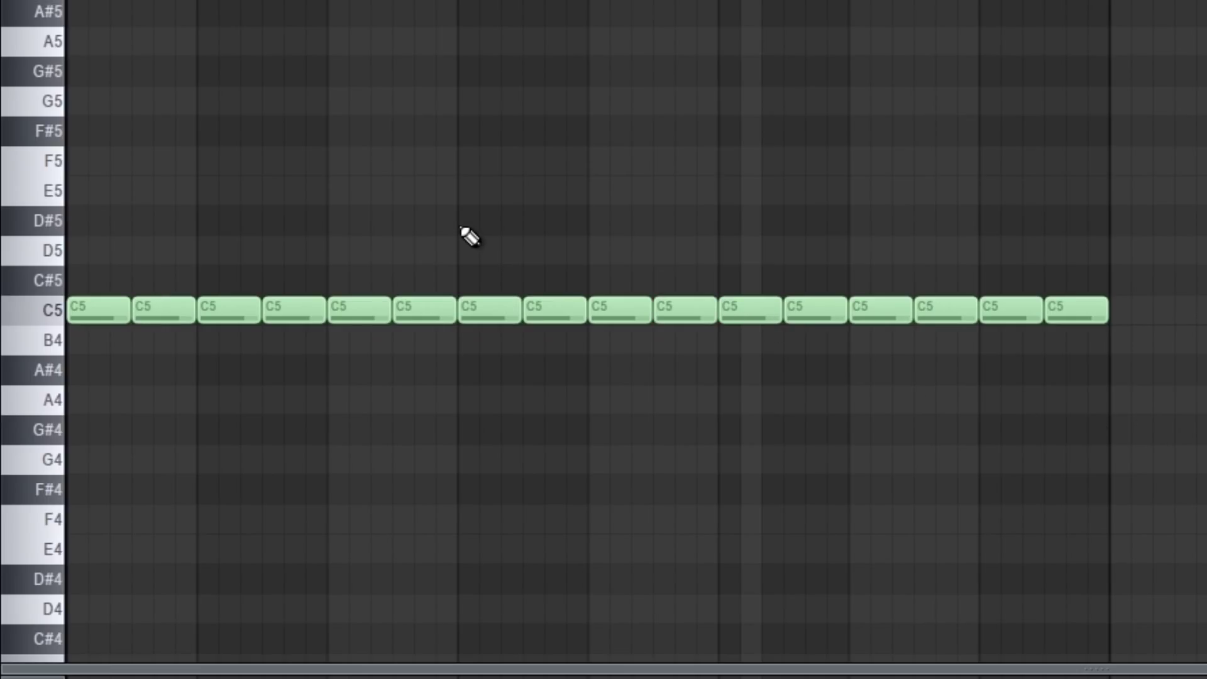
- Draw four adjacent D#5 notes above the seventh and eighth C5 hi hat notes
{"action": "left_click", "coordinate": [473, 220]}
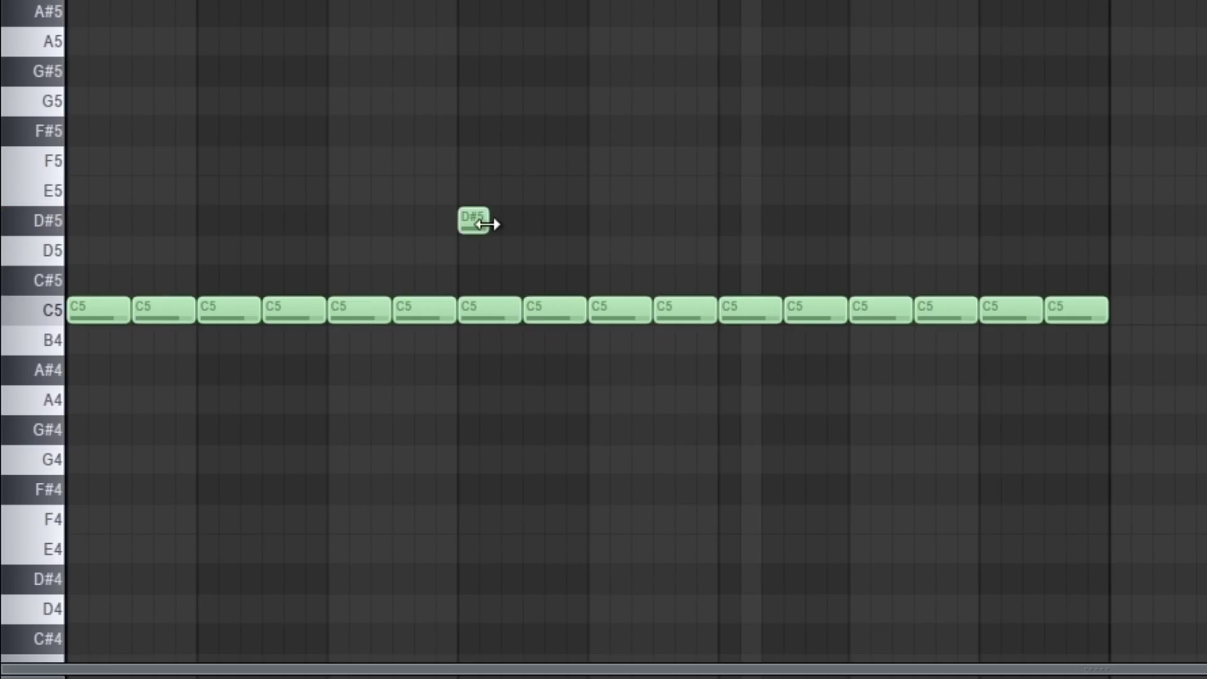
{"action": "left_click", "coordinate": [507, 220]}
{"action": "left_click", "coordinate": [539, 218]}
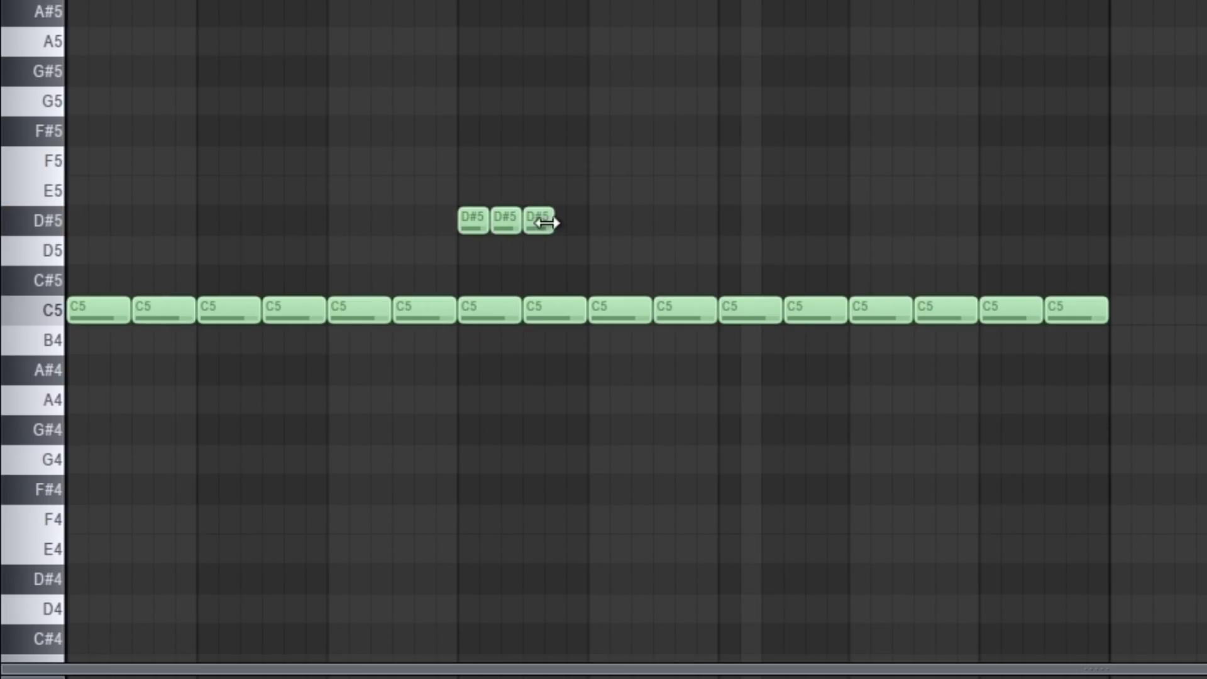
{"action": "left_click", "coordinate": [559, 227]}
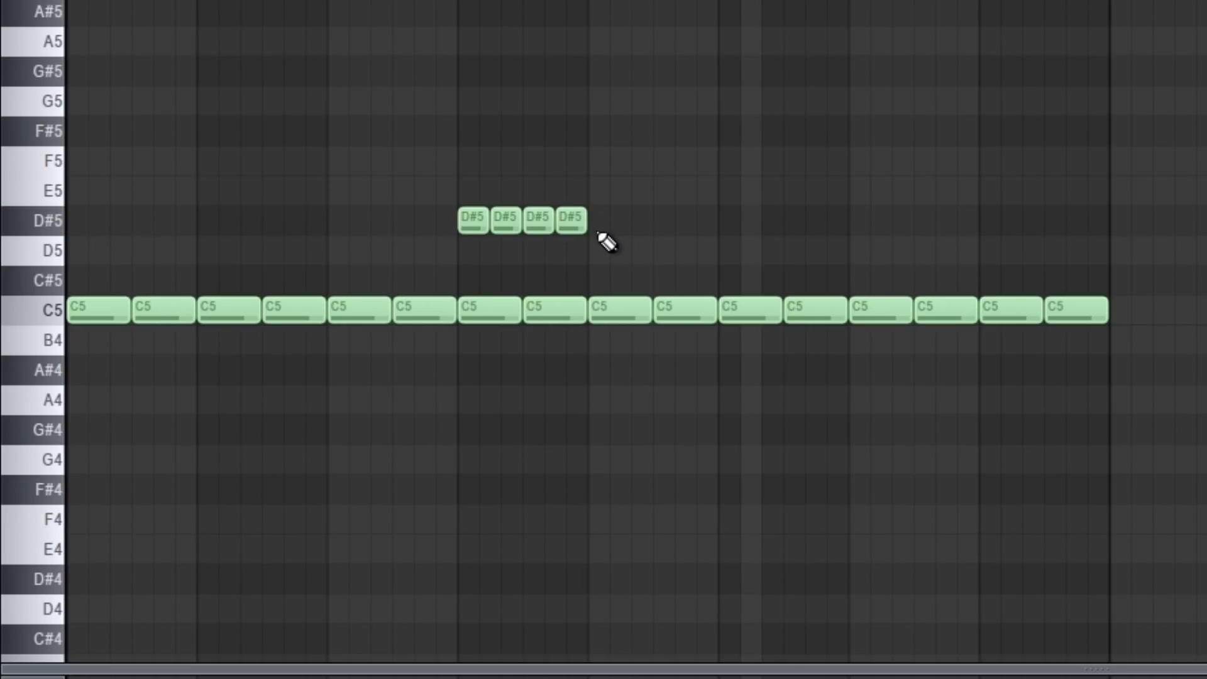
{"action": "left_click_drag", "start_coordinate": [640, 241], "coordinate": [403, 182]}
{"action": "left_click_drag", "start_coordinate": [623, 218], "coordinate": [560, 220]}
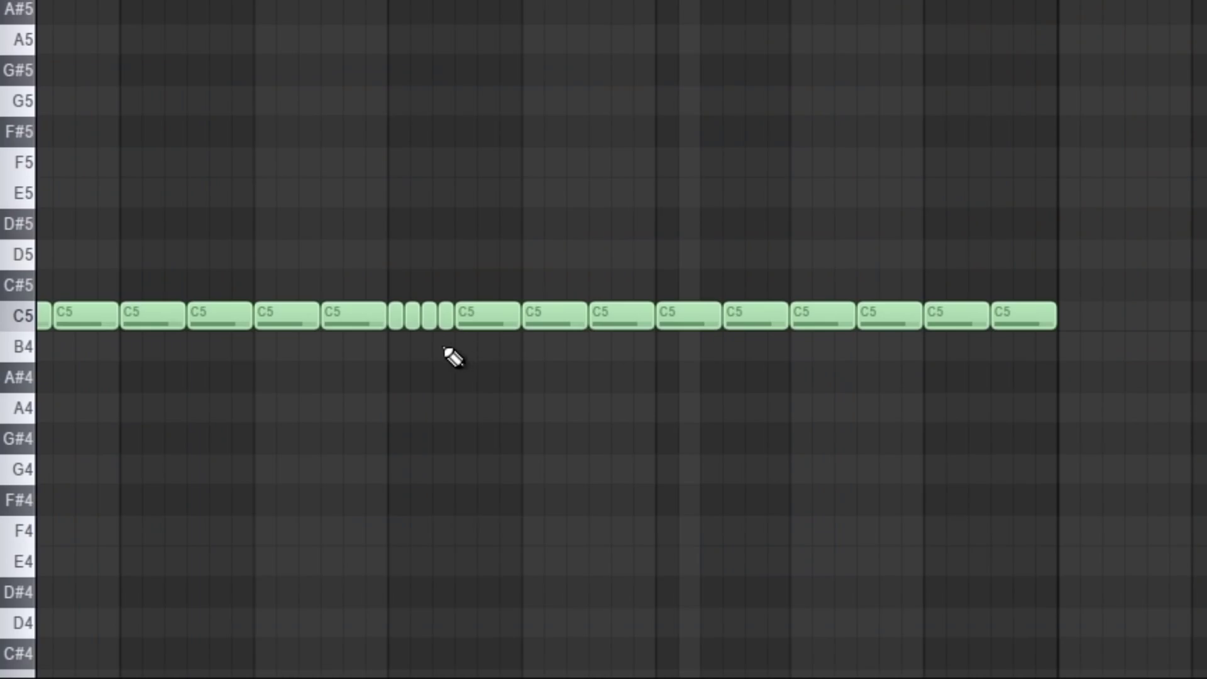
- Rework the C5 hi hat line by deleting individual notes and duplicating the note pattern
{"action": "left_click_drag", "start_coordinate": [453, 353], "coordinate": [670, 322]}
{"action": "right_click", "coordinate": [806, 311]}
{"action": "key", "text": "ctrl+b"}
{"action": "scroll", "coordinate": [293, 239], "scroll_direction": "down", "scroll_amount": 2}
{"action": "left_click", "coordinate": [1157, 316], "text": "ctrl"}
{"action": "right_click", "coordinate": [660, 315]}
{"action": "right_click", "coordinate": [828, 315]}
{"action": "mouse_move", "coordinate": [820, 312]}
{"action": "left_mouse_down"}
{"action": "mouse_move", "coordinate": [780, 318]}
{"action": "mouse_move", "coordinate": [808, 326]}
{"action": "left_mouse_up"}
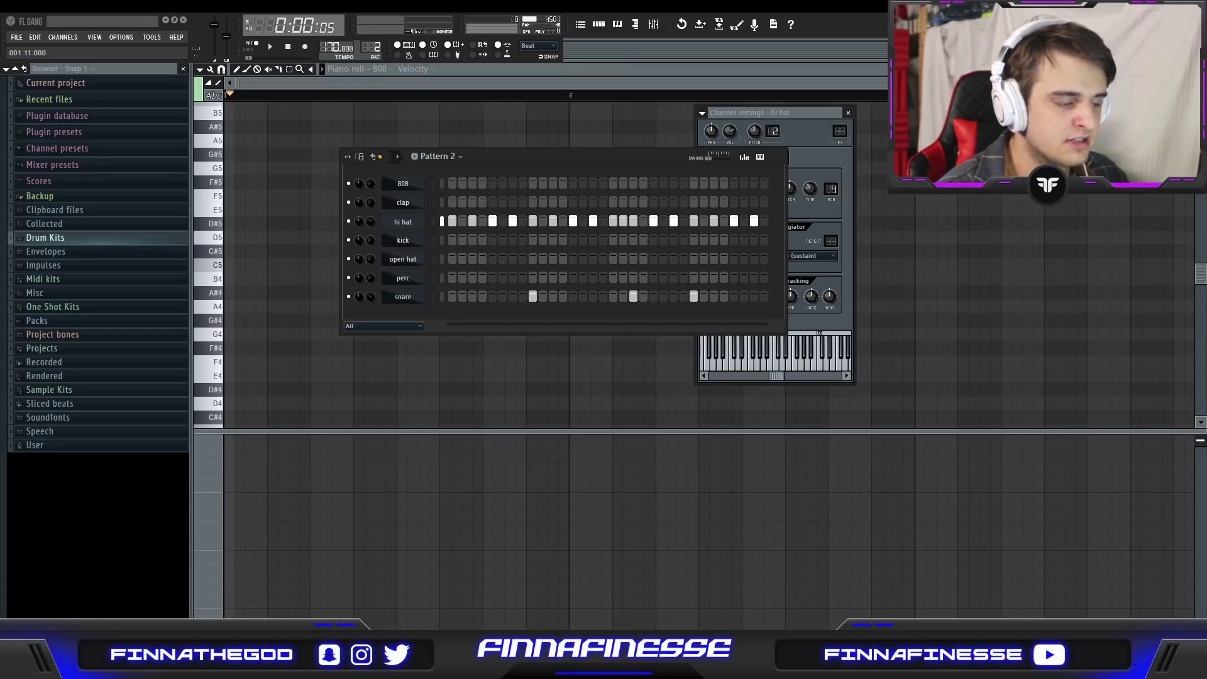
- Play Pattern 2 to hear the hi hat and snare rhythm
{"action": "key", "text": "space"}
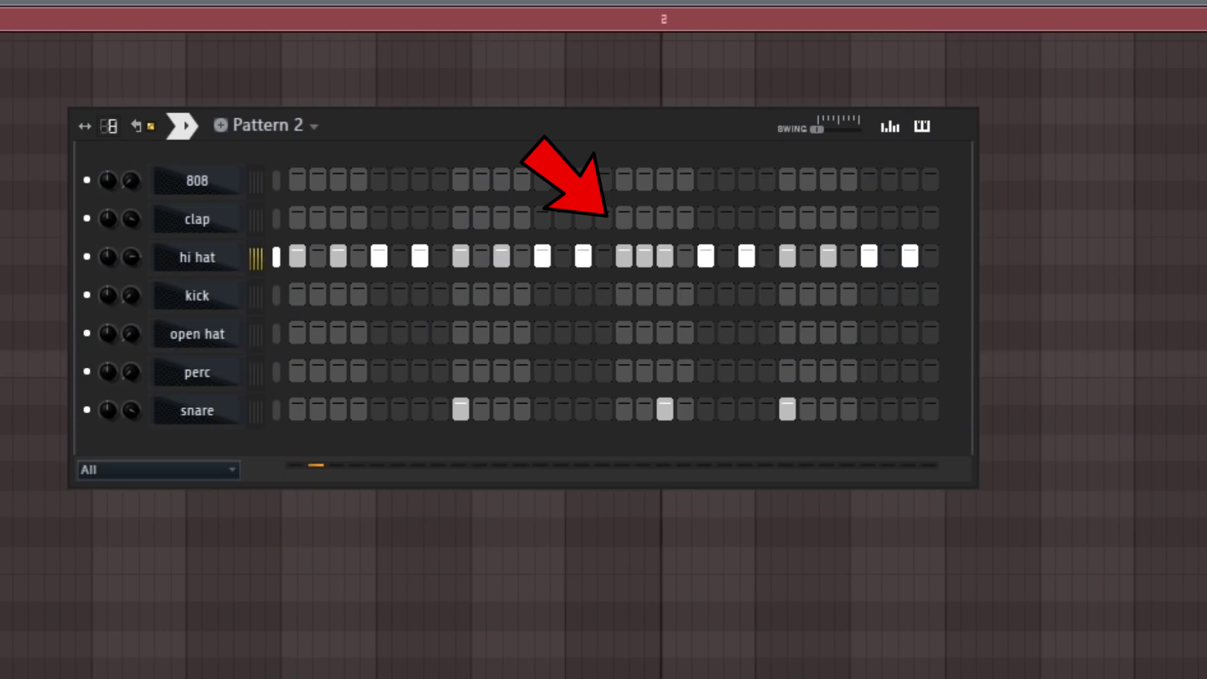